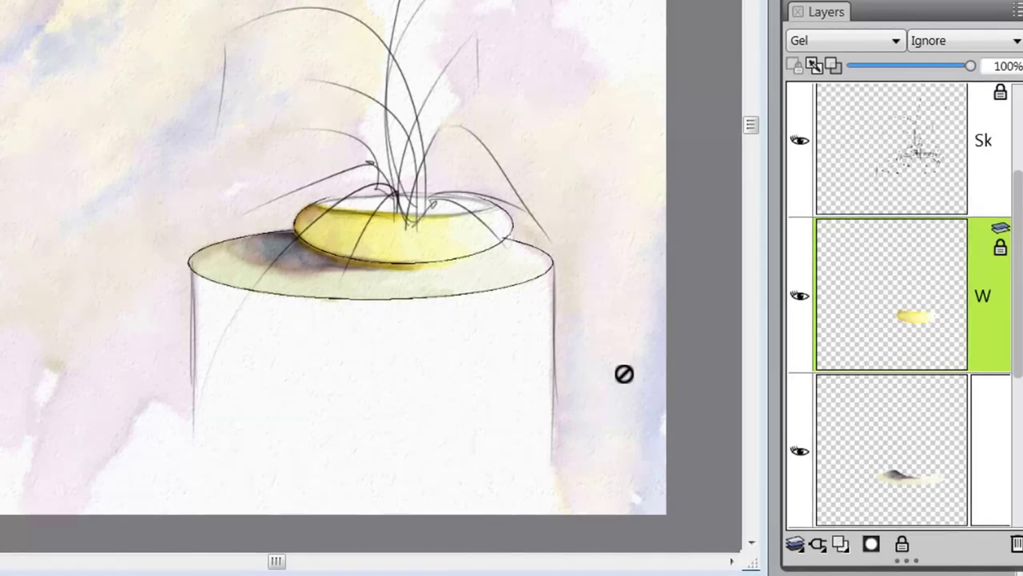
Step: Create an empty watercolor layer above the yellow bowl's layer and choose the Edged Watercolor Smooth 1-G brush
{"action": "left_click", "coordinate": [843, 546]}
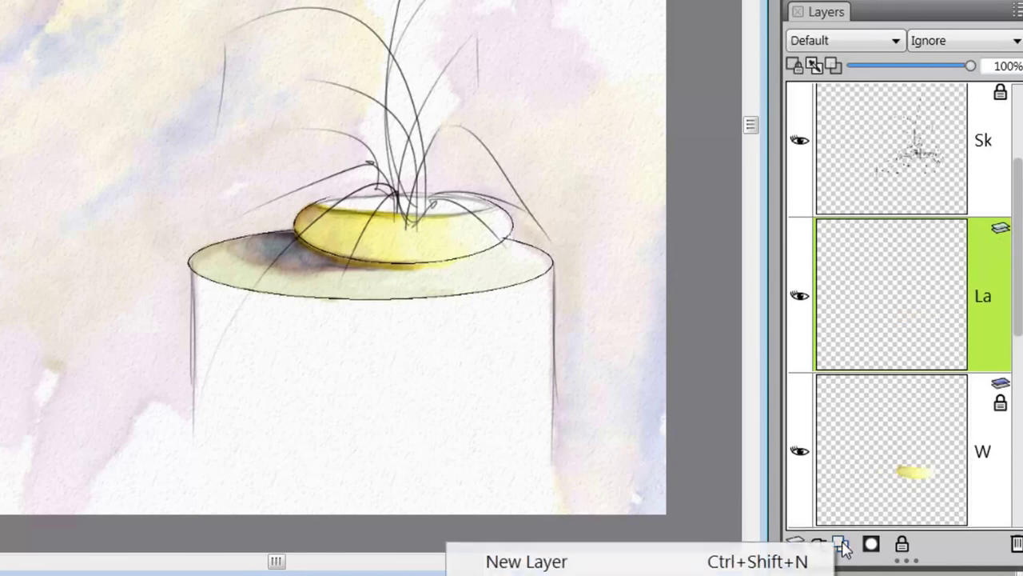
{"action": "left_click", "coordinate": [607, 574]}
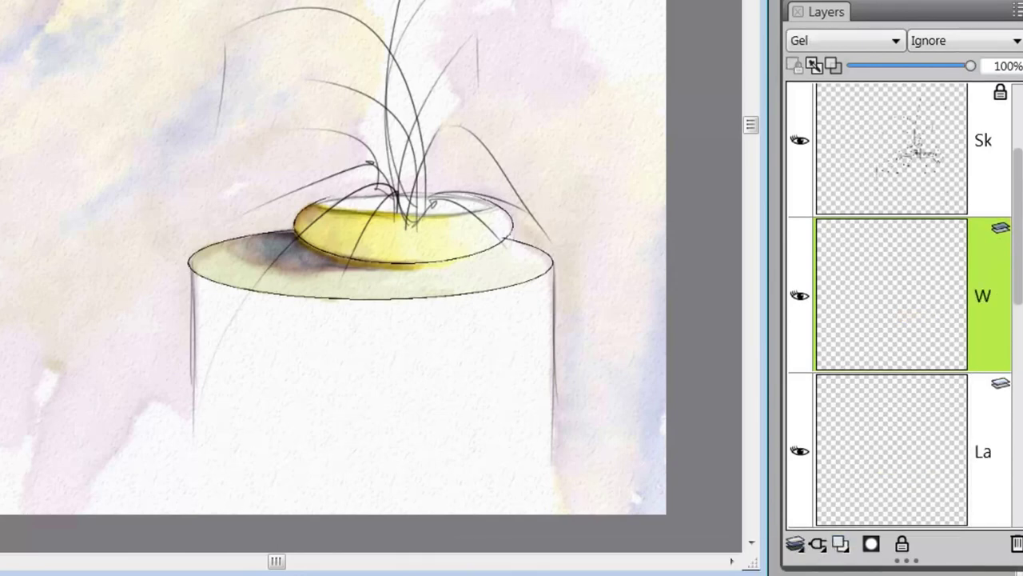
{"action": "left_click", "coordinate": [994, 460]}
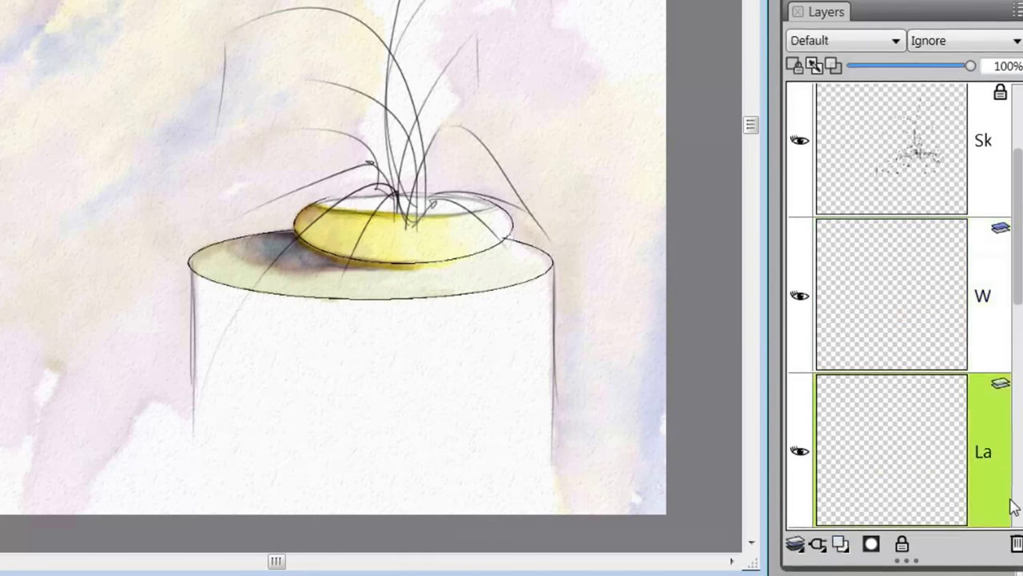
{"action": "left_click", "coordinate": [1016, 544]}
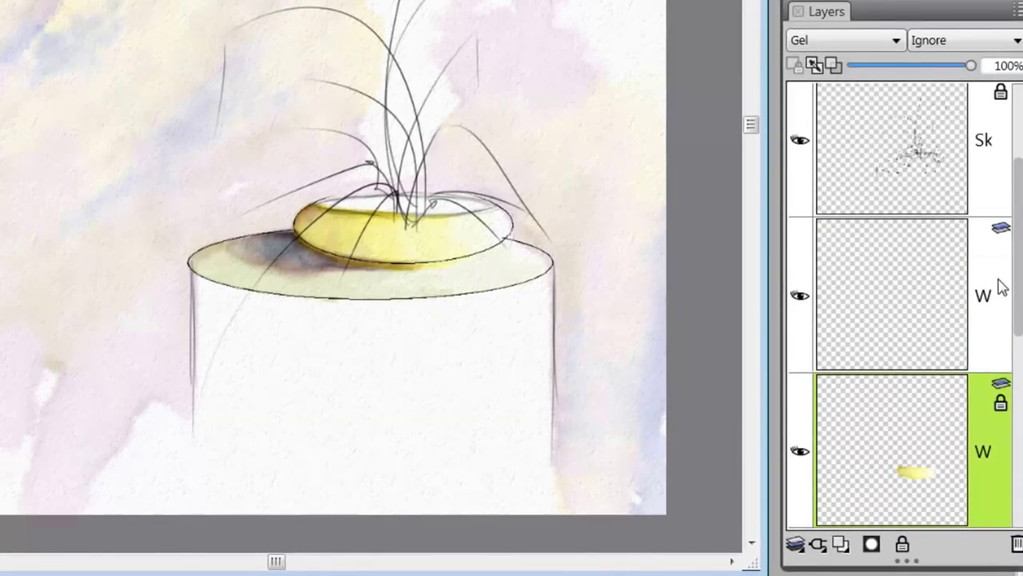
{"action": "left_click", "coordinate": [1000, 288]}
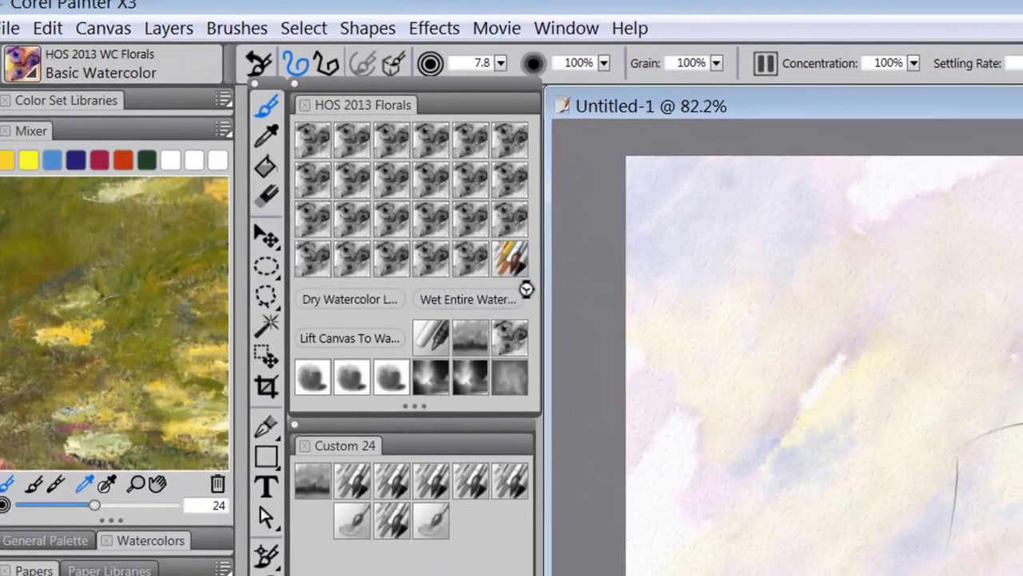
{"action": "left_click", "coordinate": [512, 259]}
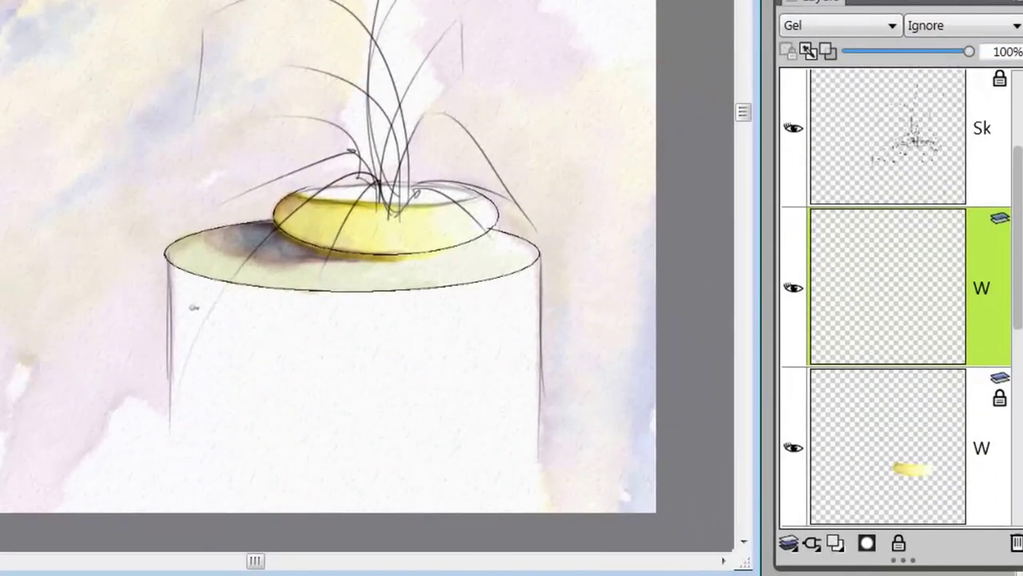
{"action": "mouse_move", "coordinate": [177, 280]}
{"action": "left_mouse_down"}
{"action": "mouse_move", "coordinate": [187, 291]}
{"action": "mouse_move", "coordinate": [190, 282]}
{"action": "mouse_move", "coordinate": [188, 439]}
{"action": "left_mouse_up"}
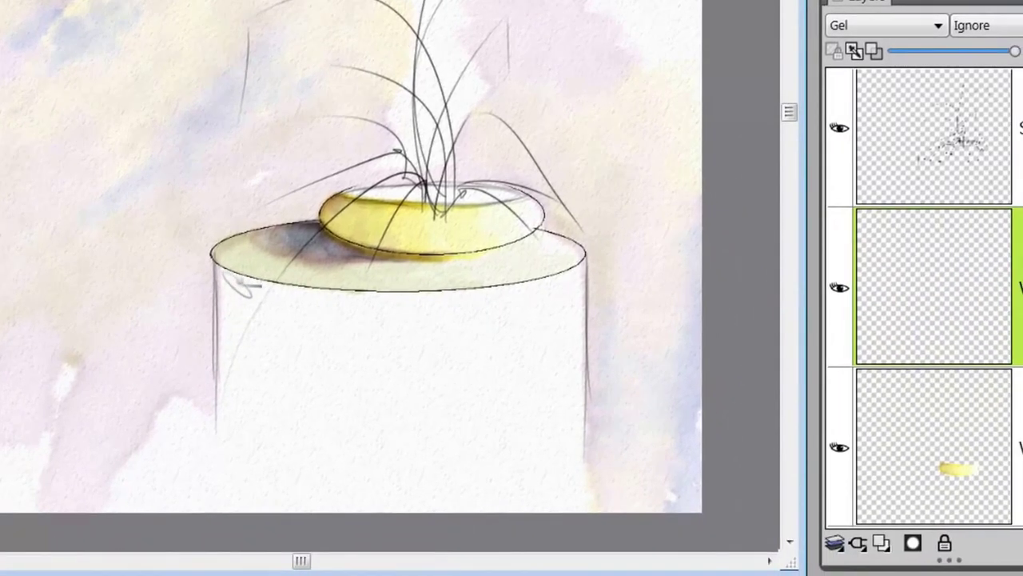
{"action": "left_click_drag", "start_coordinate": [229, 279], "coordinate": [228, 431]}
{"action": "mouse_move", "coordinate": [244, 312]}
{"action": "left_mouse_down"}
{"action": "mouse_move", "coordinate": [239, 286]}
{"action": "mouse_move", "coordinate": [247, 418]}
{"action": "left_mouse_up"}
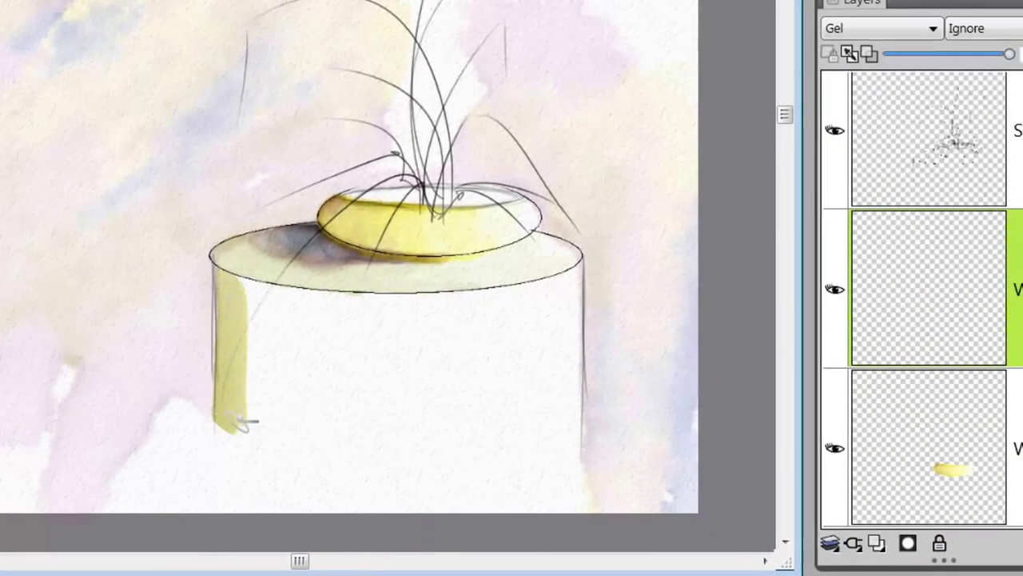
{"action": "left_click_drag", "start_coordinate": [251, 304], "coordinate": [244, 468]}
{"action": "left_click_drag", "start_coordinate": [260, 322], "coordinate": [262, 295]}
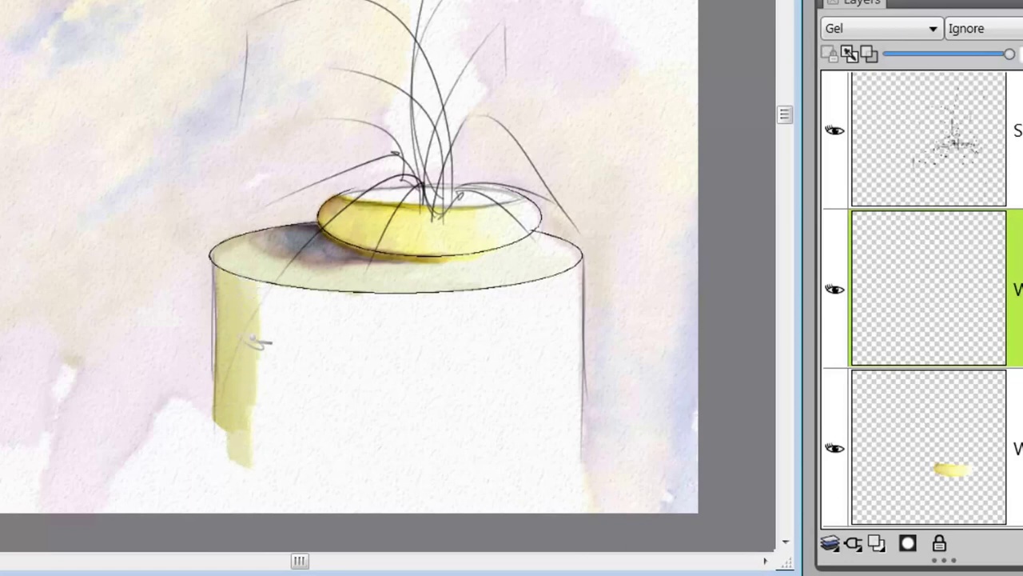
{"action": "mouse_move", "coordinate": [260, 342]}
{"action": "left_mouse_down"}
{"action": "mouse_move", "coordinate": [268, 303]}
{"action": "mouse_move", "coordinate": [271, 377]}
{"action": "mouse_move", "coordinate": [284, 303]}
{"action": "mouse_move", "coordinate": [288, 362]}
{"action": "mouse_move", "coordinate": [293, 300]}
{"action": "mouse_move", "coordinate": [293, 371]}
{"action": "mouse_move", "coordinate": [320, 319]}
{"action": "left_mouse_up"}
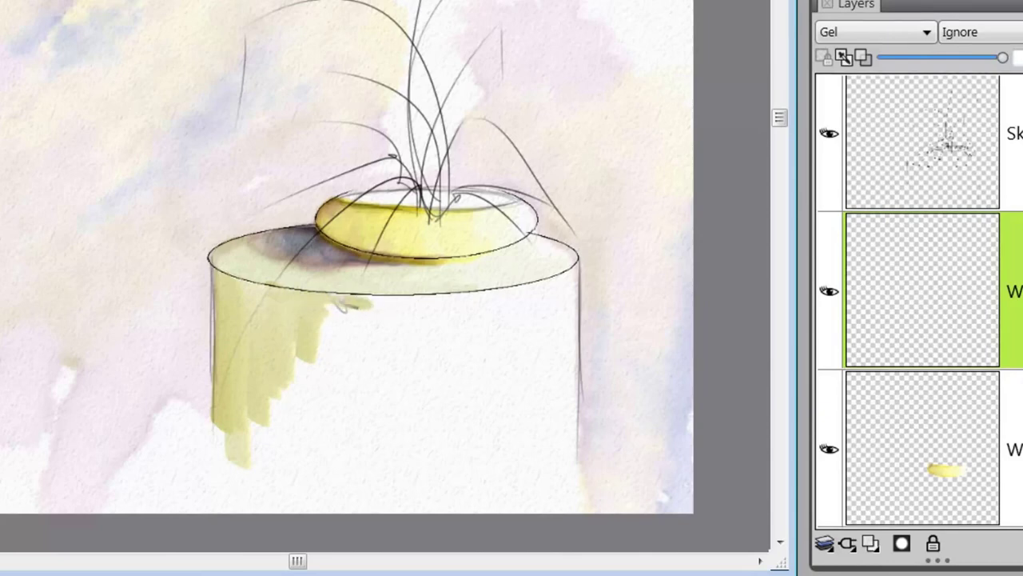
{"action": "mouse_move", "coordinate": [326, 319]}
{"action": "left_mouse_down"}
{"action": "mouse_move", "coordinate": [300, 370]}
{"action": "mouse_move", "coordinate": [338, 329]}
{"action": "mouse_move", "coordinate": [315, 311]}
{"action": "mouse_move", "coordinate": [440, 300]}
{"action": "mouse_move", "coordinate": [398, 310]}
{"action": "left_mouse_up"}
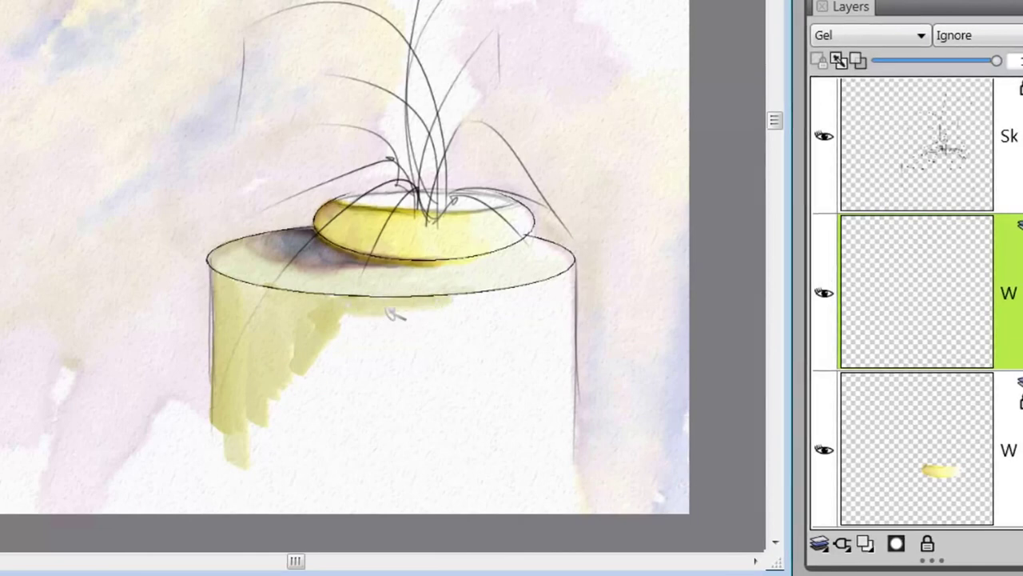
{"action": "left_click_drag", "start_coordinate": [323, 305], "coordinate": [302, 336]}
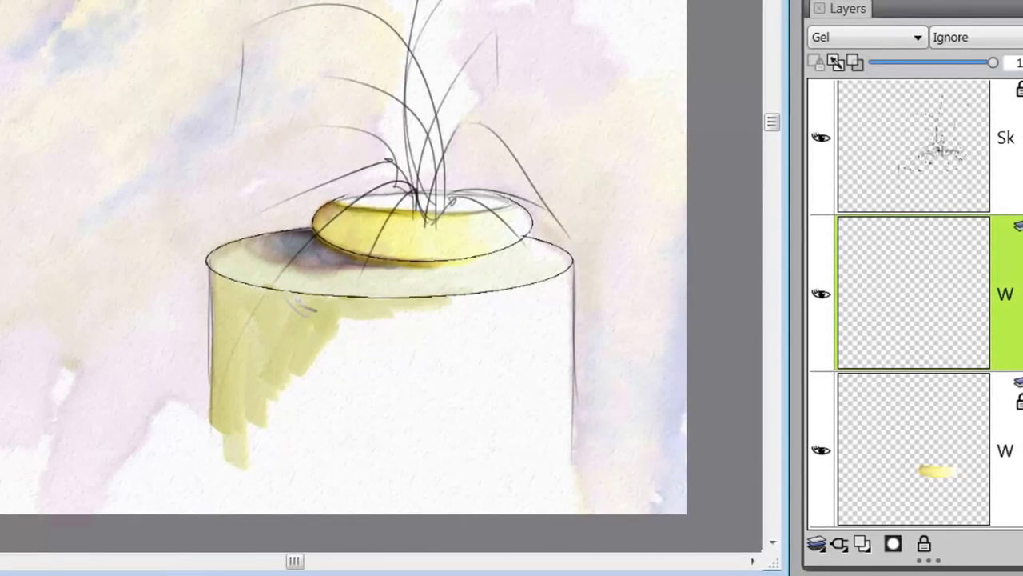
{"action": "mouse_move", "coordinate": [268, 322]}
{"action": "left_mouse_down"}
{"action": "mouse_move", "coordinate": [237, 461]}
{"action": "mouse_move", "coordinate": [224, 457]}
{"action": "mouse_move", "coordinate": [220, 373]}
{"action": "mouse_move", "coordinate": [240, 484]}
{"action": "left_mouse_up"}
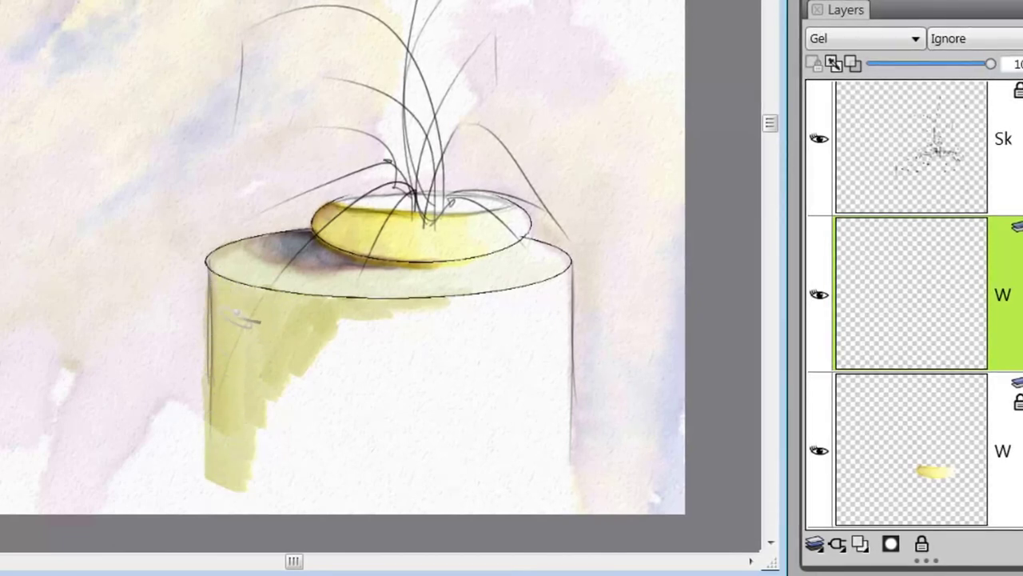
{"action": "mouse_move", "coordinate": [244, 321]}
{"action": "left_mouse_down"}
{"action": "mouse_move", "coordinate": [232, 430]}
{"action": "mouse_move", "coordinate": [228, 353]}
{"action": "mouse_move", "coordinate": [218, 436]}
{"action": "mouse_move", "coordinate": [232, 306]}
{"action": "mouse_move", "coordinate": [228, 448]}
{"action": "left_mouse_up"}
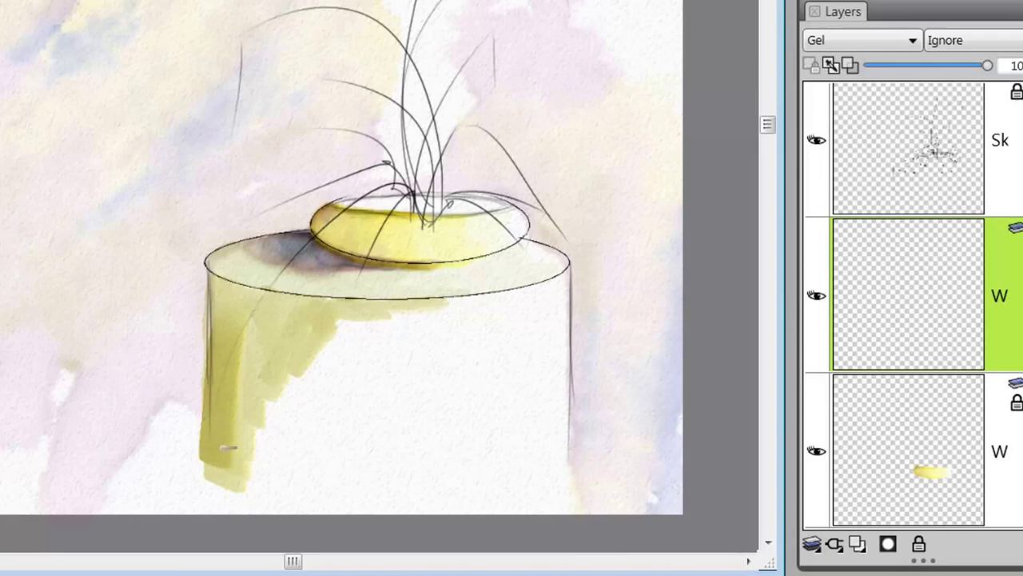
{"action": "key", "text": "ctrl+z"}
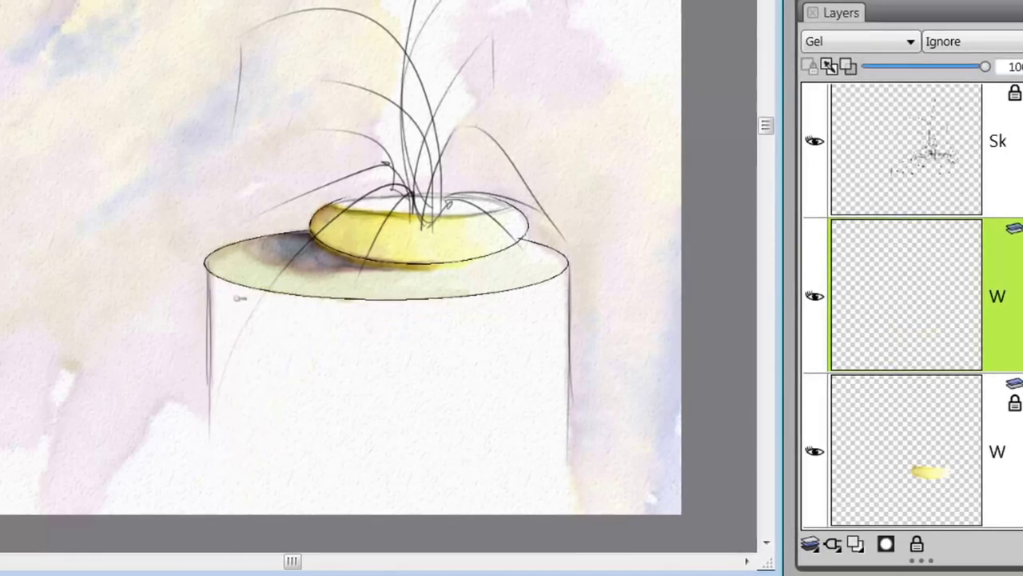
Step: Paint an olive-yellow band down the cylinder's left edge and along the underside of its top rim
{"action": "mouse_move", "coordinate": [223, 290]}
{"action": "left_mouse_down"}
{"action": "mouse_move", "coordinate": [240, 406]}
{"action": "mouse_move", "coordinate": [226, 288]}
{"action": "mouse_move", "coordinate": [235, 323]}
{"action": "mouse_move", "coordinate": [240, 473]}
{"action": "mouse_move", "coordinate": [248, 295]}
{"action": "left_mouse_up"}
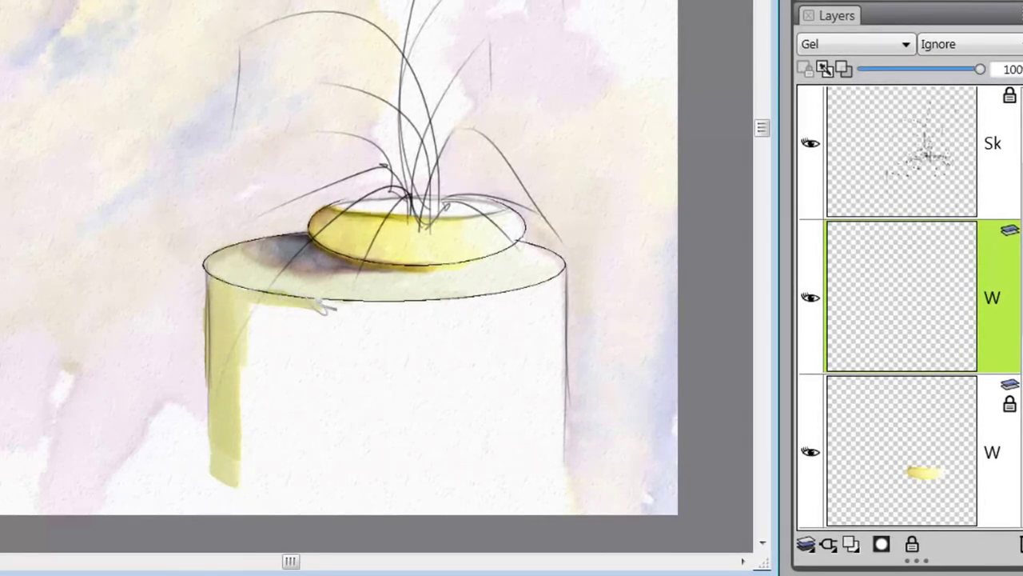
{"action": "left_click_drag", "start_coordinate": [323, 307], "coordinate": [358, 311]}
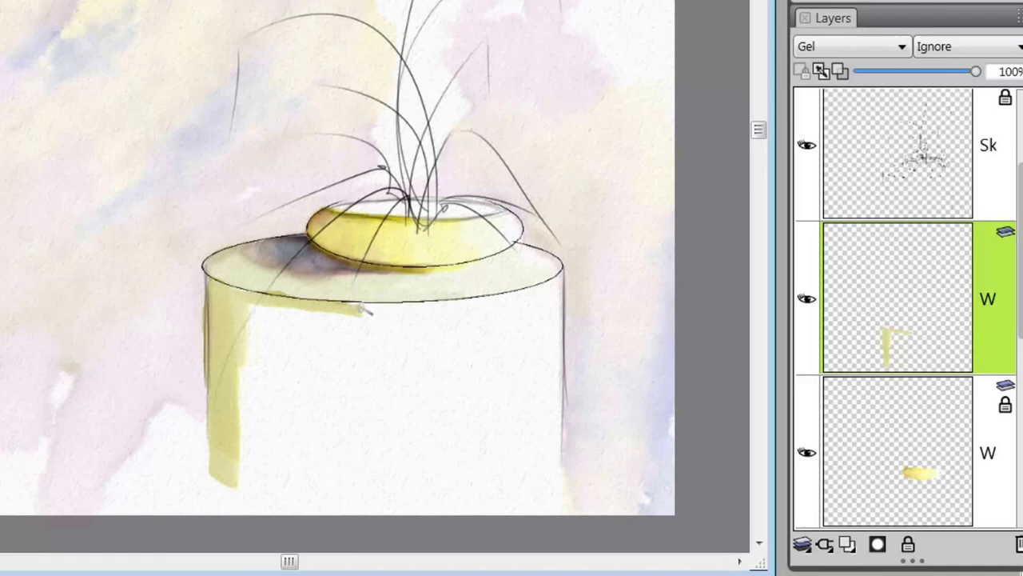
{"action": "left_click_drag", "start_coordinate": [347, 311], "coordinate": [455, 306]}
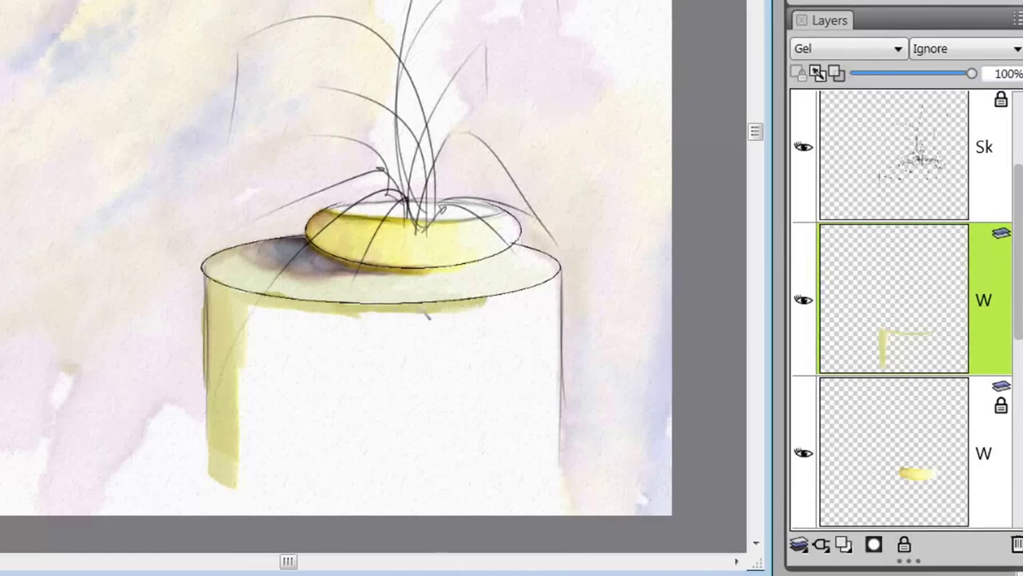
{"action": "left_click_drag", "start_coordinate": [360, 313], "coordinate": [408, 311]}
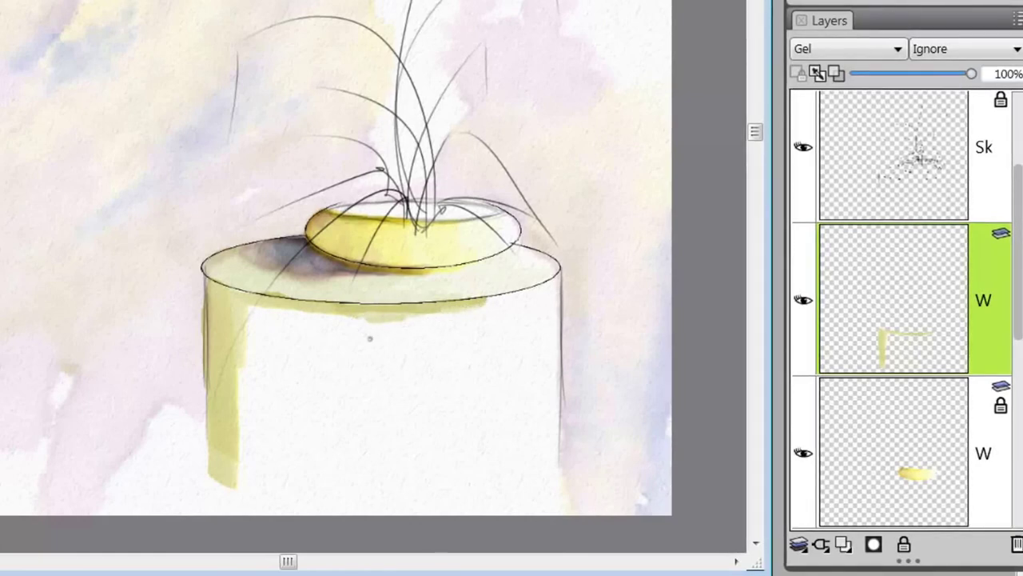
{"action": "key", "text": "ctrl+z"}
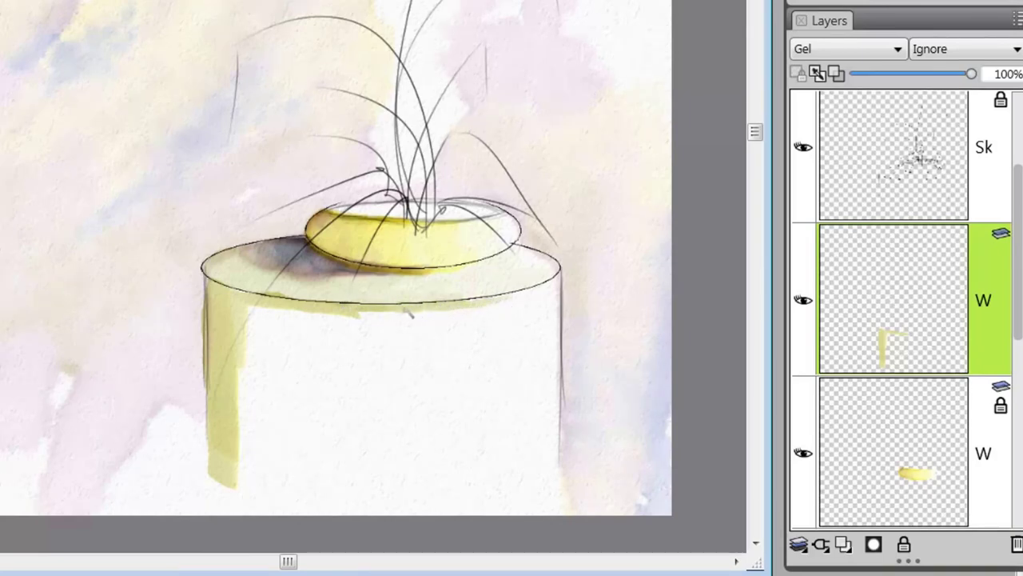
{"action": "mouse_move", "coordinate": [395, 318]}
{"action": "left_mouse_down"}
{"action": "mouse_move", "coordinate": [329, 319]}
{"action": "mouse_move", "coordinate": [219, 302]}
{"action": "mouse_move", "coordinate": [312, 320]}
{"action": "left_mouse_up"}
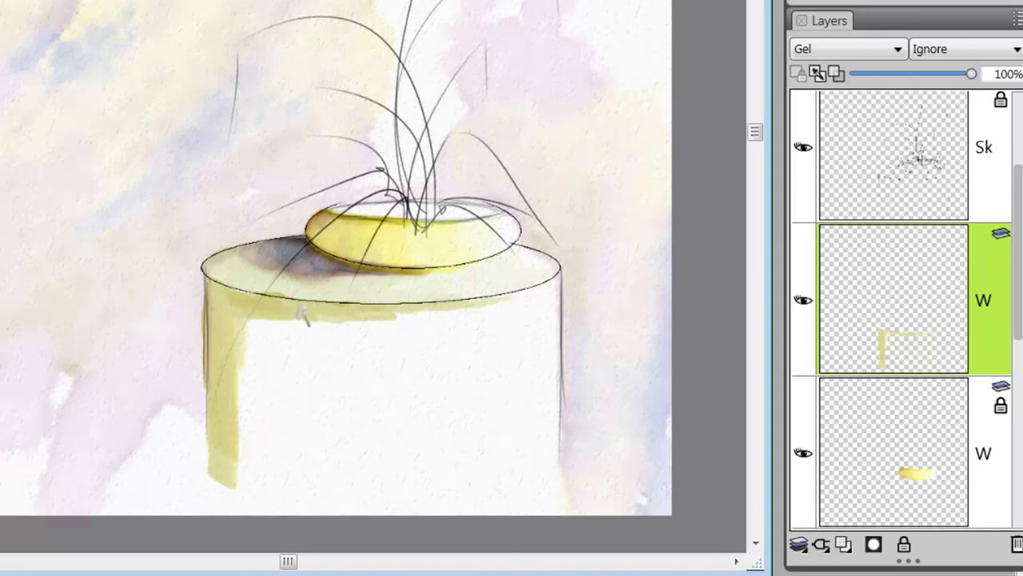
Step: Fill the cylinder's side with overlapping olive-yellow washes, working from the left edge across to the right and down to the canvas edge
{"action": "mouse_move", "coordinate": [249, 324]}
{"action": "left_mouse_down"}
{"action": "mouse_move", "coordinate": [247, 370]}
{"action": "mouse_move", "coordinate": [243, 302]}
{"action": "mouse_move", "coordinate": [243, 369]}
{"action": "mouse_move", "coordinate": [259, 372]}
{"action": "mouse_move", "coordinate": [269, 328]}
{"action": "mouse_move", "coordinate": [283, 381]}
{"action": "mouse_move", "coordinate": [306, 318]}
{"action": "mouse_move", "coordinate": [317, 364]}
{"action": "mouse_move", "coordinate": [331, 320]}
{"action": "mouse_move", "coordinate": [348, 323]}
{"action": "mouse_move", "coordinate": [354, 366]}
{"action": "mouse_move", "coordinate": [353, 318]}
{"action": "mouse_move", "coordinate": [375, 349]}
{"action": "mouse_move", "coordinate": [351, 397]}
{"action": "mouse_move", "coordinate": [335, 326]}
{"action": "mouse_move", "coordinate": [323, 461]}
{"action": "mouse_move", "coordinate": [307, 364]}
{"action": "mouse_move", "coordinate": [295, 462]}
{"action": "mouse_move", "coordinate": [283, 394]}
{"action": "mouse_move", "coordinate": [265, 365]}
{"action": "mouse_move", "coordinate": [255, 464]}
{"action": "mouse_move", "coordinate": [244, 462]}
{"action": "mouse_move", "coordinate": [239, 388]}
{"action": "mouse_move", "coordinate": [251, 384]}
{"action": "mouse_move", "coordinate": [255, 499]}
{"action": "mouse_move", "coordinate": [281, 376]}
{"action": "mouse_move", "coordinate": [283, 484]}
{"action": "mouse_move", "coordinate": [299, 366]}
{"action": "mouse_move", "coordinate": [311, 381]}
{"action": "mouse_move", "coordinate": [311, 500]}
{"action": "mouse_move", "coordinate": [333, 496]}
{"action": "mouse_move", "coordinate": [370, 371]}
{"action": "mouse_move", "coordinate": [352, 468]}
{"action": "left_mouse_up"}
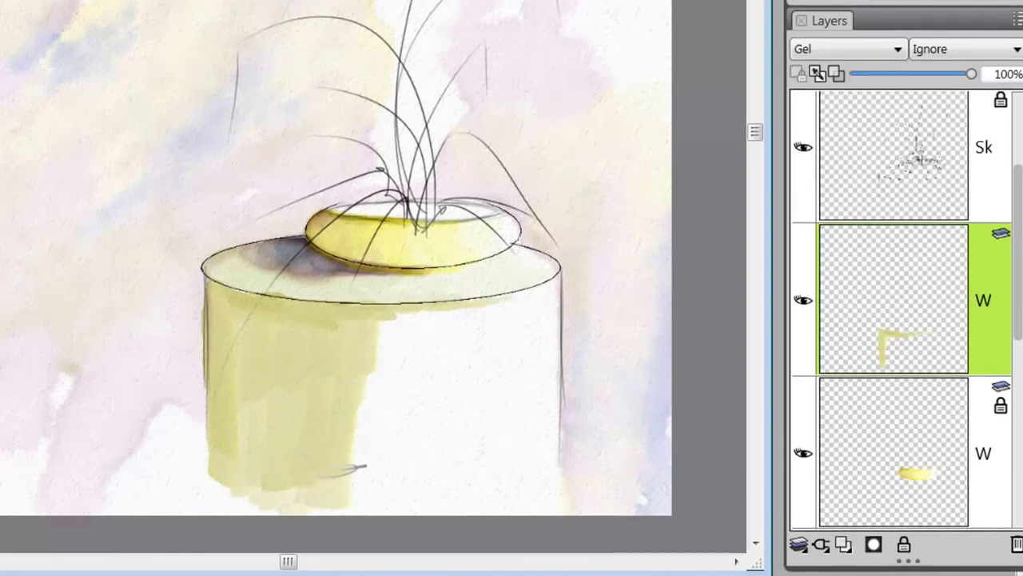
{"action": "mouse_move", "coordinate": [360, 381]}
{"action": "left_mouse_down"}
{"action": "mouse_move", "coordinate": [352, 518]}
{"action": "mouse_move", "coordinate": [361, 400]}
{"action": "mouse_move", "coordinate": [293, 491]}
{"action": "mouse_move", "coordinate": [251, 502]}
{"action": "left_mouse_up"}
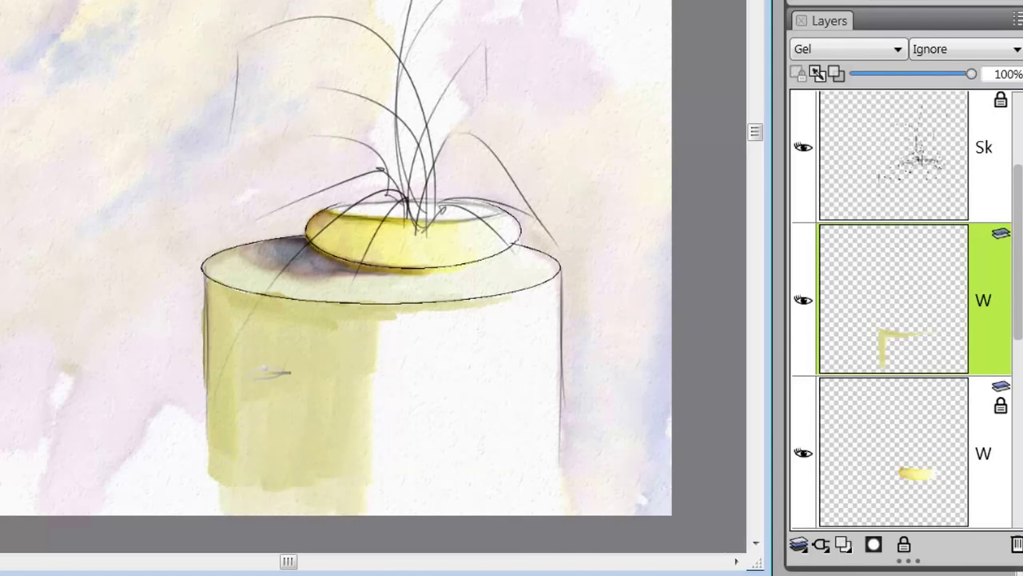
{"action": "left_click_drag", "start_coordinate": [381, 322], "coordinate": [388, 338]}
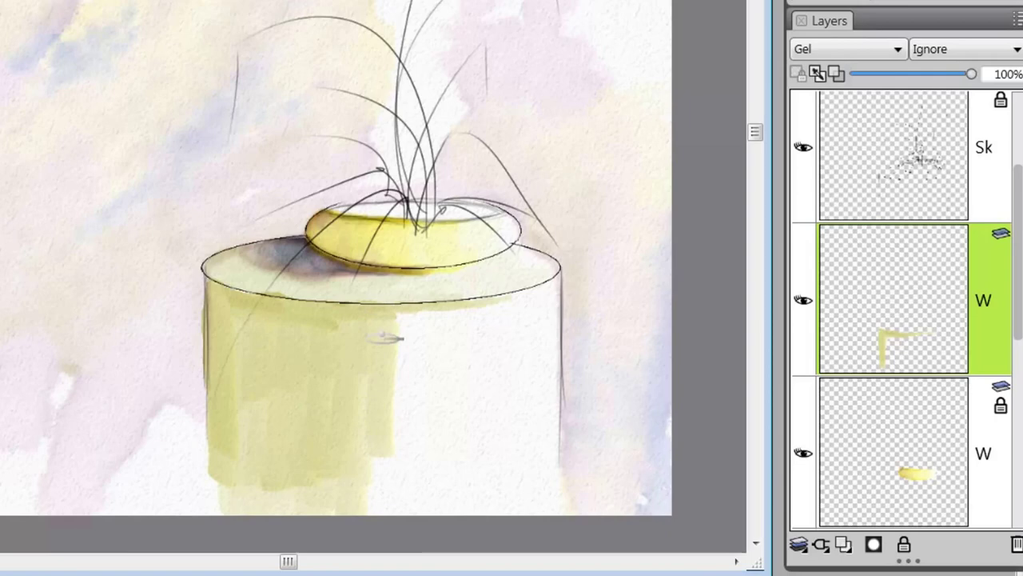
{"action": "mouse_move", "coordinate": [390, 433]}
{"action": "left_mouse_down"}
{"action": "mouse_move", "coordinate": [377, 411]}
{"action": "mouse_move", "coordinate": [386, 402]}
{"action": "mouse_move", "coordinate": [397, 437]}
{"action": "mouse_move", "coordinate": [405, 320]}
{"action": "mouse_move", "coordinate": [414, 389]}
{"action": "mouse_move", "coordinate": [412, 323]}
{"action": "mouse_move", "coordinate": [412, 383]}
{"action": "mouse_move", "coordinate": [417, 327]}
{"action": "mouse_move", "coordinate": [426, 393]}
{"action": "mouse_move", "coordinate": [421, 323]}
{"action": "mouse_move", "coordinate": [431, 438]}
{"action": "mouse_move", "coordinate": [436, 303]}
{"action": "mouse_move", "coordinate": [437, 443]}
{"action": "mouse_move", "coordinate": [441, 303]}
{"action": "mouse_move", "coordinate": [445, 451]}
{"action": "mouse_move", "coordinate": [451, 327]}
{"action": "mouse_move", "coordinate": [448, 445]}
{"action": "mouse_move", "coordinate": [466, 341]}
{"action": "mouse_move", "coordinate": [473, 435]}
{"action": "mouse_move", "coordinate": [479, 315]}
{"action": "mouse_move", "coordinate": [495, 433]}
{"action": "left_mouse_up"}
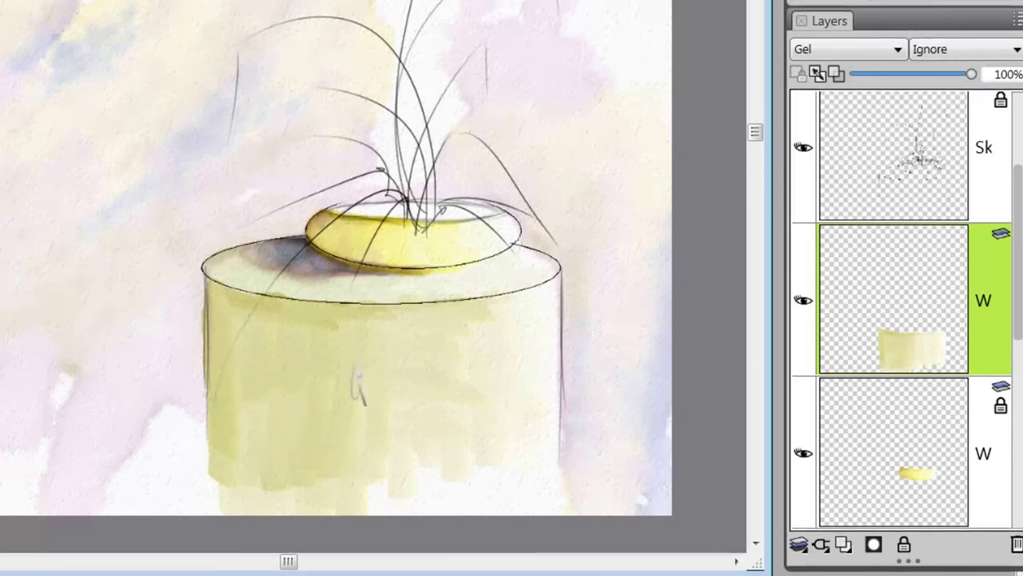
{"action": "mouse_move", "coordinate": [358, 386]}
{"action": "left_mouse_down"}
{"action": "mouse_move", "coordinate": [361, 432]}
{"action": "mouse_move", "coordinate": [431, 451]}
{"action": "mouse_move", "coordinate": [350, 482]}
{"action": "mouse_move", "coordinate": [510, 479]}
{"action": "left_mouse_up"}
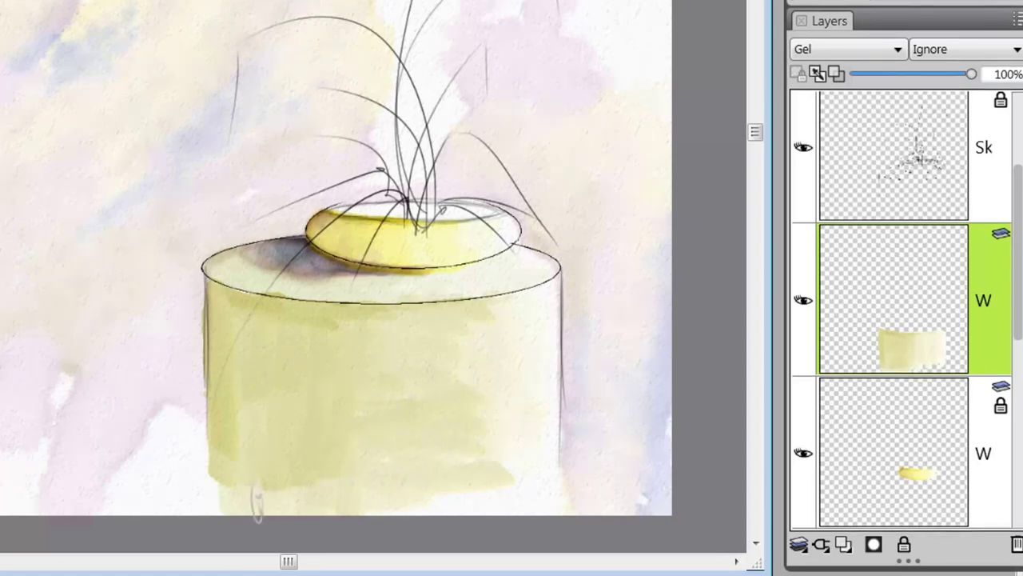
{"action": "left_click_drag", "start_coordinate": [295, 486], "coordinate": [251, 494]}
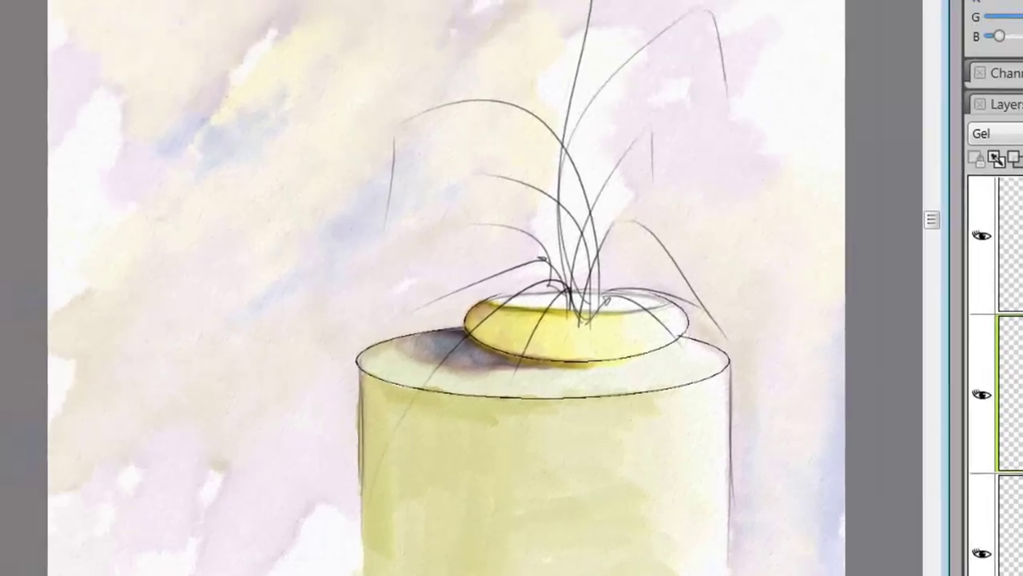
Step: Sample multiple colors from another area of the mixer painting and shade the cylinder's left edge with vertical blue-gray and violet strokes
{"action": "left_click", "coordinate": [157, 505]}
{"action": "left_click_drag", "start_coordinate": [160, 413], "coordinate": [221, 393]}
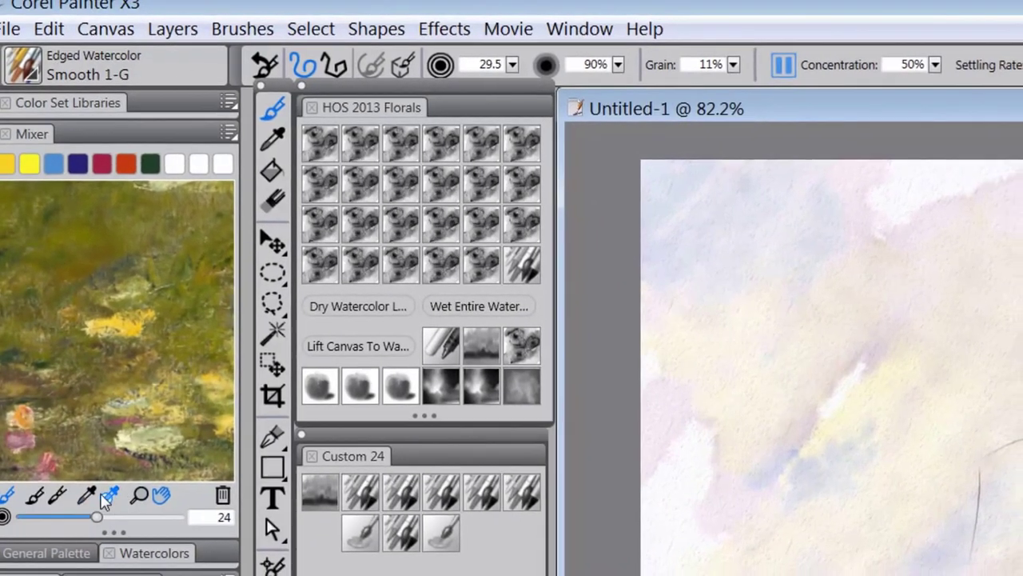
{"action": "left_click", "coordinate": [88, 507]}
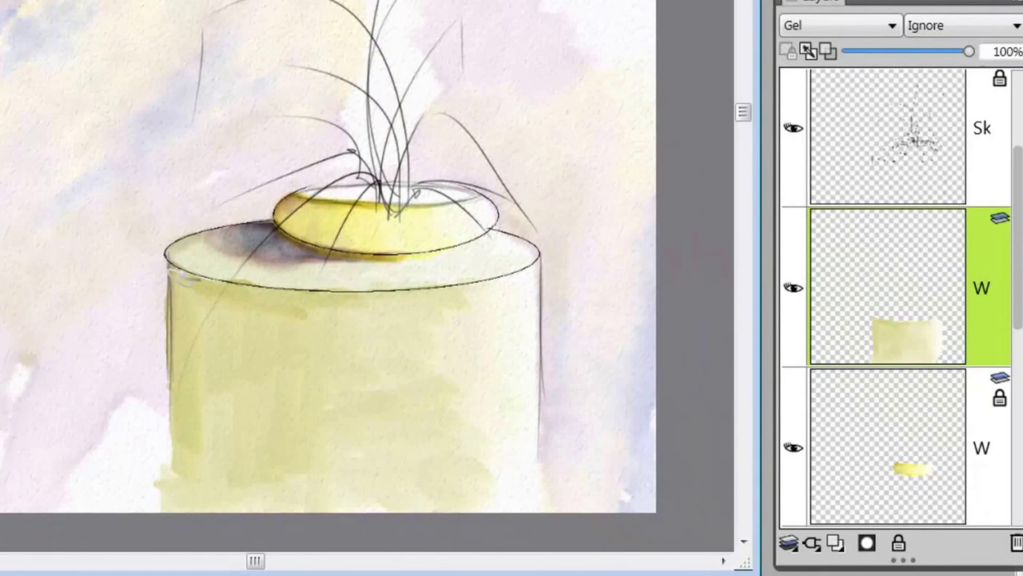
{"action": "left_click_drag", "start_coordinate": [186, 345], "coordinate": [189, 492]}
{"action": "left_click_drag", "start_coordinate": [198, 289], "coordinate": [195, 471]}
{"action": "mouse_move", "coordinate": [210, 281]}
{"action": "left_mouse_down"}
{"action": "mouse_move", "coordinate": [212, 336]}
{"action": "mouse_move", "coordinate": [230, 307]}
{"action": "mouse_move", "coordinate": [202, 373]}
{"action": "mouse_move", "coordinate": [204, 406]}
{"action": "left_mouse_up"}
{"action": "mouse_move", "coordinate": [248, 342]}
{"action": "left_mouse_down"}
{"action": "mouse_move", "coordinate": [243, 388]}
{"action": "mouse_move", "coordinate": [207, 470]}
{"action": "mouse_move", "coordinate": [205, 422]}
{"action": "mouse_move", "coordinate": [217, 470]}
{"action": "left_mouse_up"}
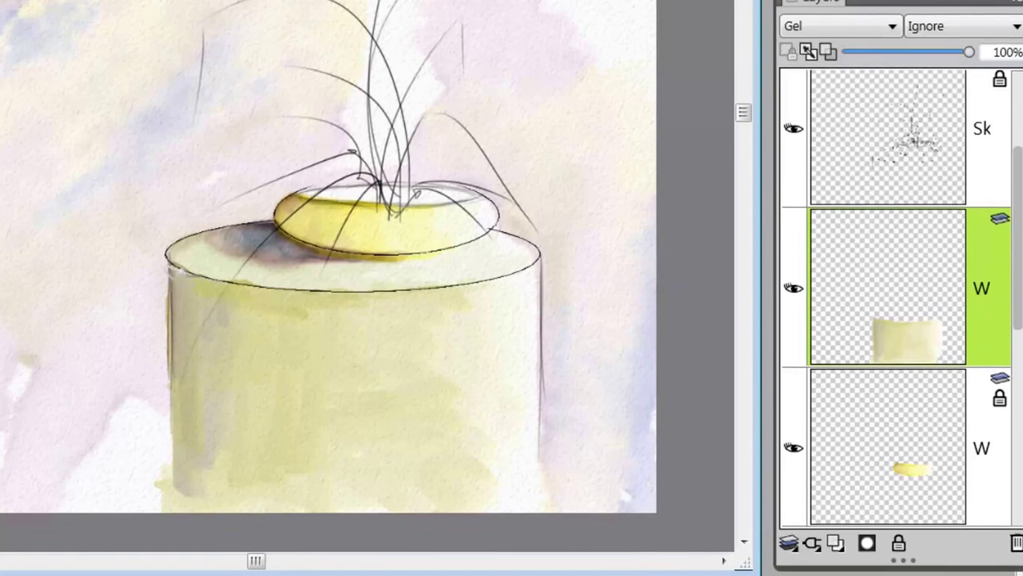
{"action": "left_click_drag", "start_coordinate": [176, 271], "coordinate": [182, 352]}
{"action": "left_click_drag", "start_coordinate": [182, 283], "coordinate": [182, 385]}
{"action": "mouse_move", "coordinate": [182, 306]}
{"action": "left_mouse_down"}
{"action": "mouse_move", "coordinate": [188, 388]}
{"action": "mouse_move", "coordinate": [200, 278]}
{"action": "mouse_move", "coordinate": [196, 333]}
{"action": "mouse_move", "coordinate": [214, 294]}
{"action": "left_mouse_up"}
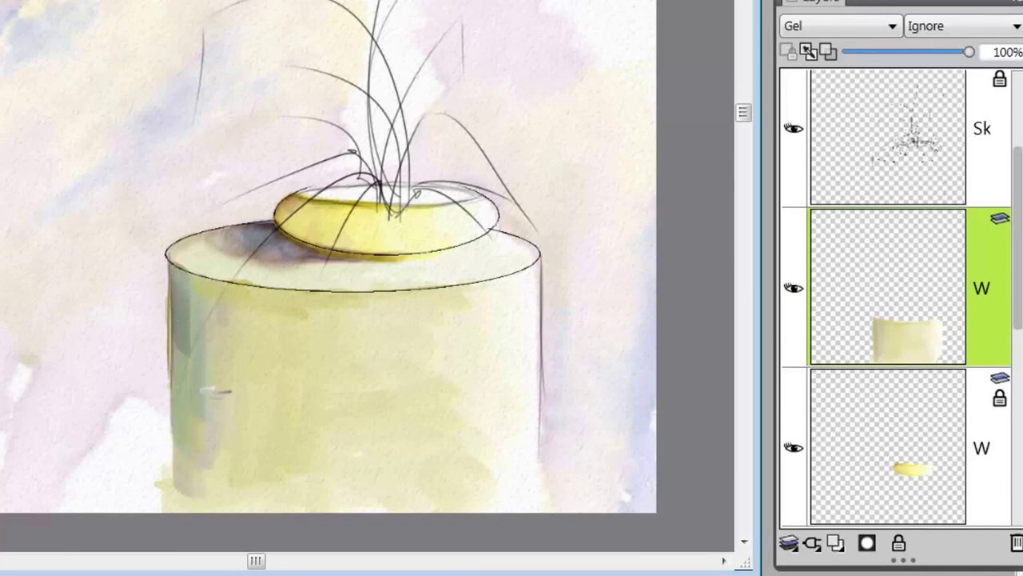
Step: Extend the cylinder's left-side shading inward with blue-green strokes beneath the rim and long vertical violet-gray strokes
{"action": "left_click_drag", "start_coordinate": [216, 391], "coordinate": [236, 368]}
{"action": "mouse_move", "coordinate": [248, 302]}
{"action": "left_mouse_down"}
{"action": "mouse_move", "coordinate": [259, 339]}
{"action": "mouse_move", "coordinate": [265, 312]}
{"action": "mouse_move", "coordinate": [281, 353]}
{"action": "left_mouse_up"}
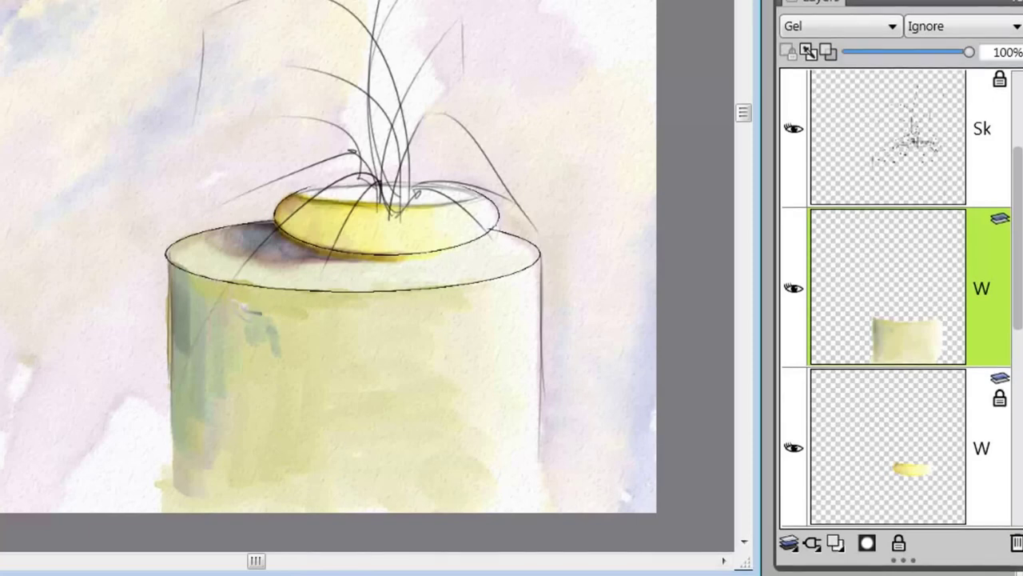
{"action": "left_click_drag", "start_coordinate": [251, 311], "coordinate": [241, 373]}
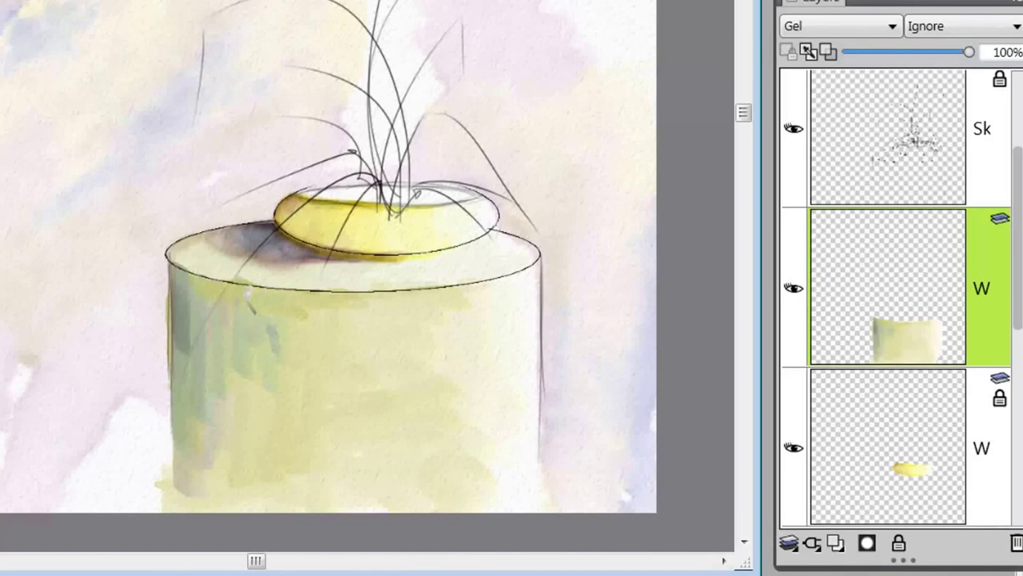
{"action": "left_click_drag", "start_coordinate": [272, 285], "coordinate": [197, 280]}
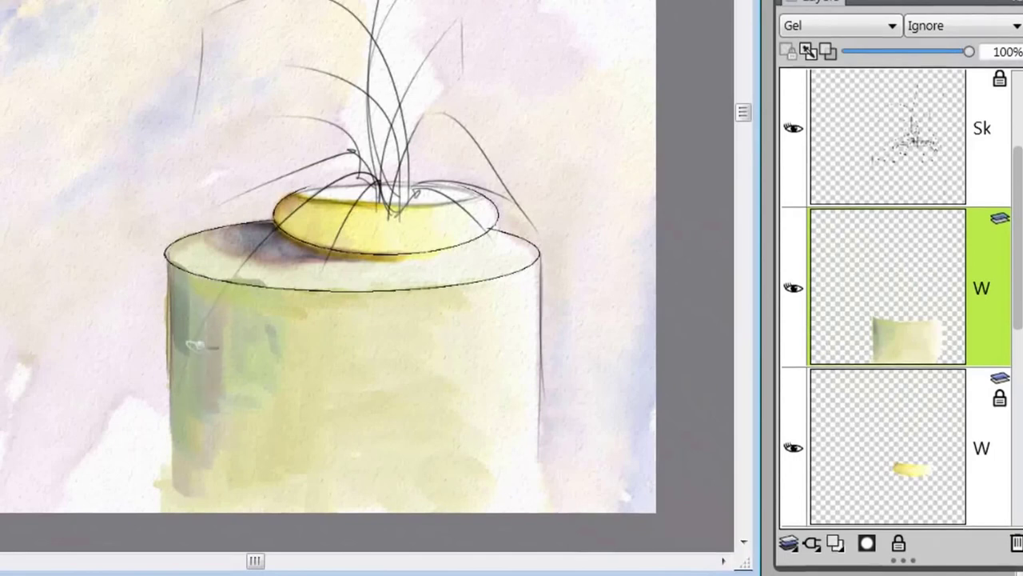
{"action": "left_click_drag", "start_coordinate": [183, 315], "coordinate": [189, 426]}
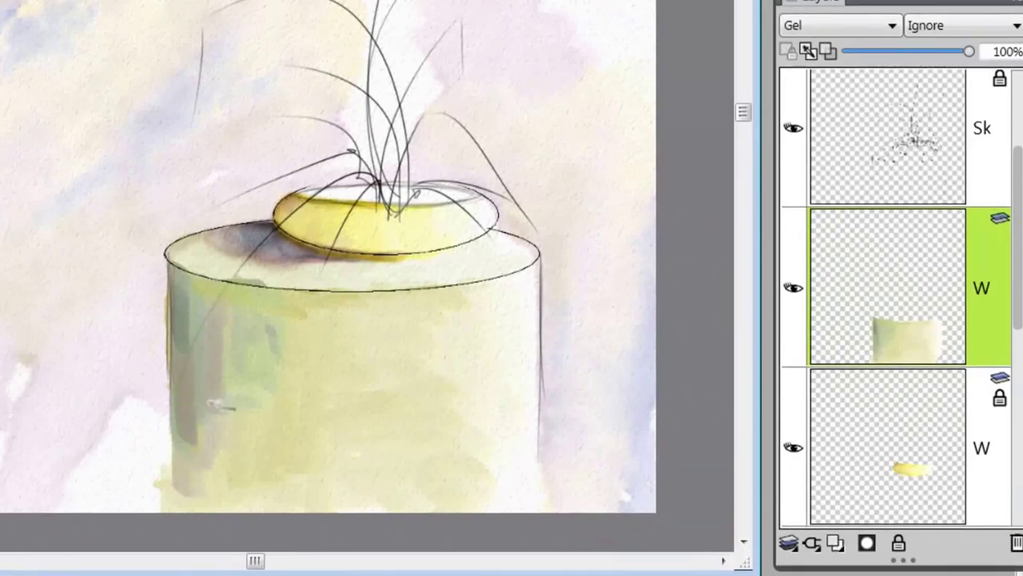
{"action": "left_click_drag", "start_coordinate": [239, 321], "coordinate": [243, 436]}
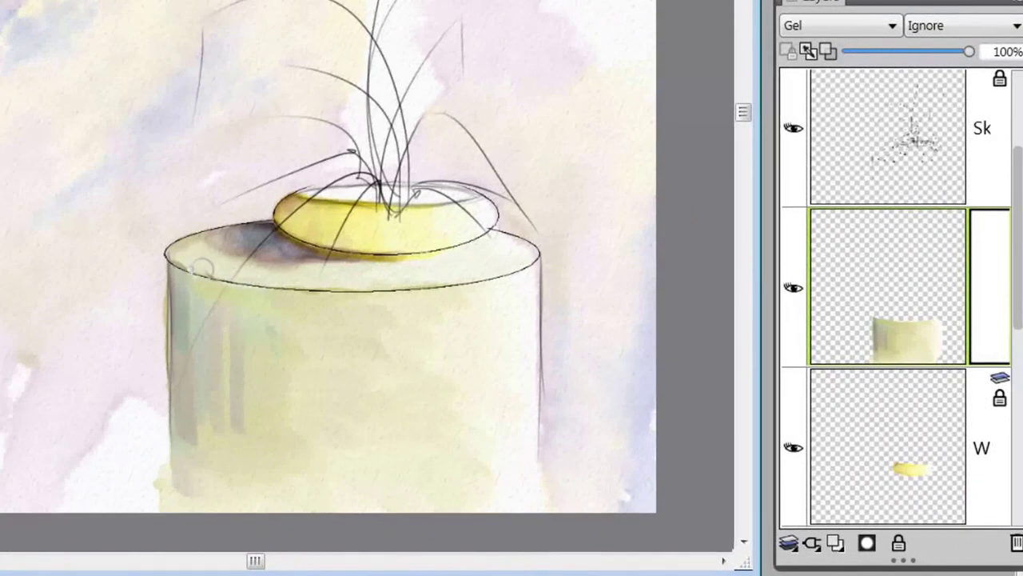
Step: Mask out the paint spilling past the cylinder's left edge and apply the layer mask to the layer
{"action": "mouse_move", "coordinate": [177, 259]}
{"action": "left_mouse_down"}
{"action": "mouse_move", "coordinate": [276, 280]}
{"action": "mouse_move", "coordinate": [208, 269]}
{"action": "mouse_move", "coordinate": [163, 303]}
{"action": "left_mouse_up"}
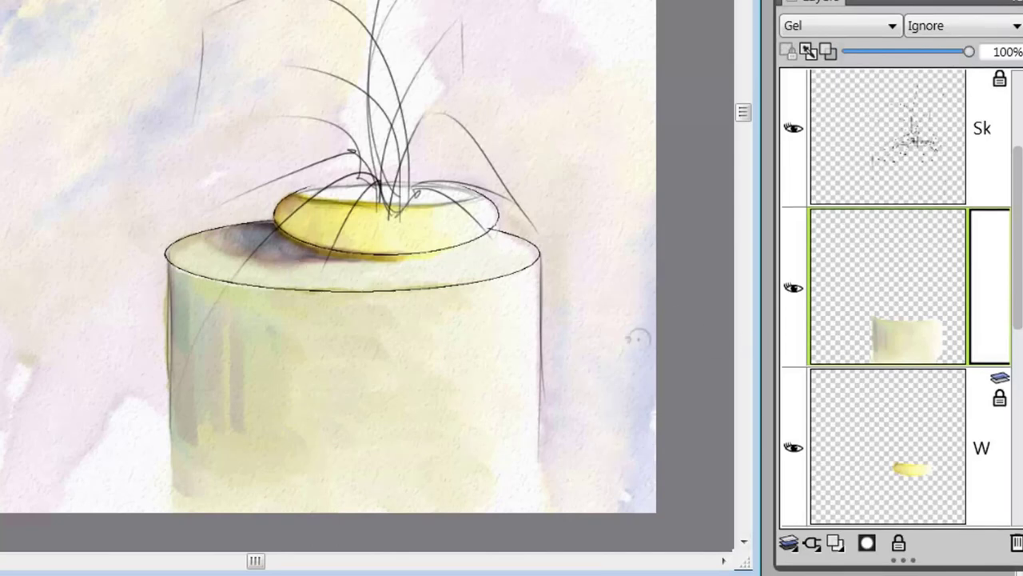
{"action": "right_click", "coordinate": [990, 282]}
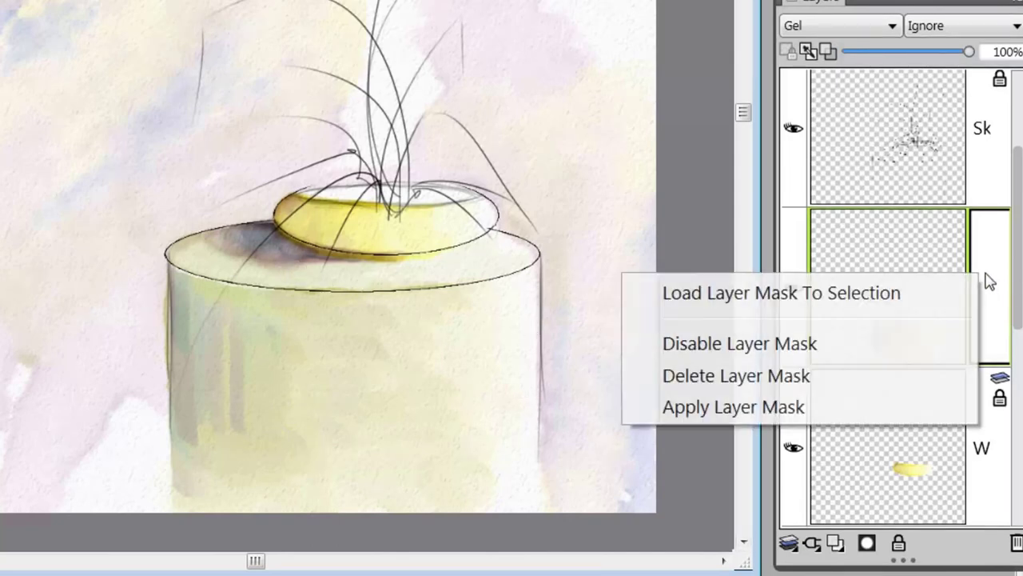
{"action": "left_click", "coordinate": [788, 418]}
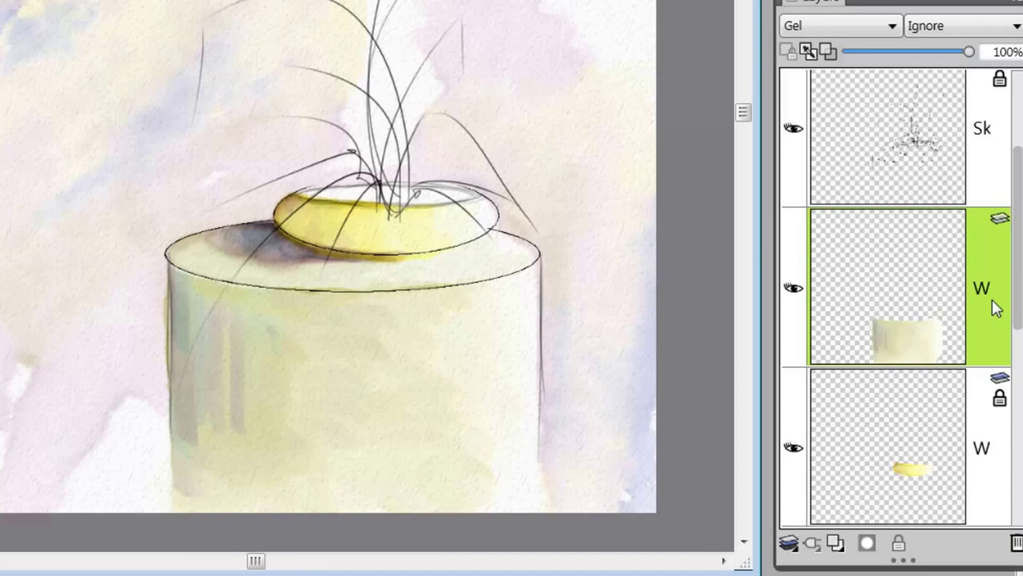
Step: Duplicate the cylinder's watercolor layer to intensify its color
{"action": "right_click", "coordinate": [996, 309]}
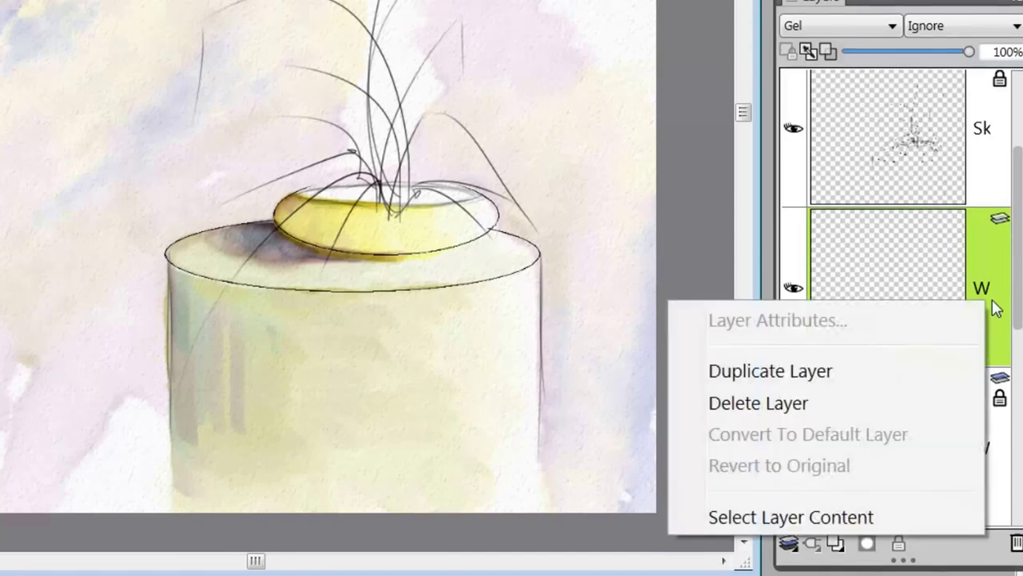
{"action": "left_click", "coordinate": [831, 381]}
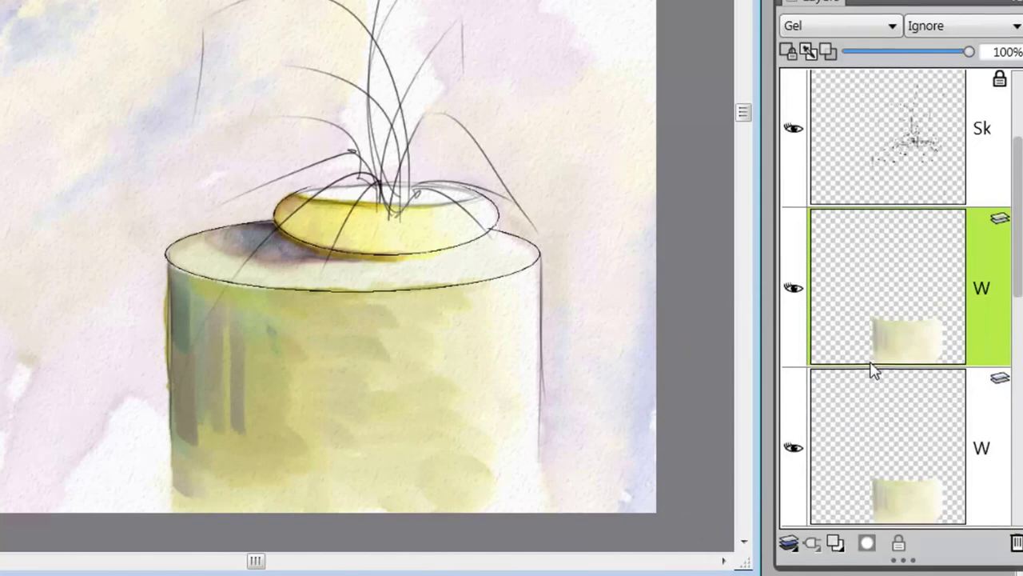
{"action": "scroll", "coordinate": [873, 370], "scroll_direction": "down", "scroll_amount": 3}
{"action": "scroll", "coordinate": [872, 366], "scroll_direction": "up", "scroll_amount": 3}
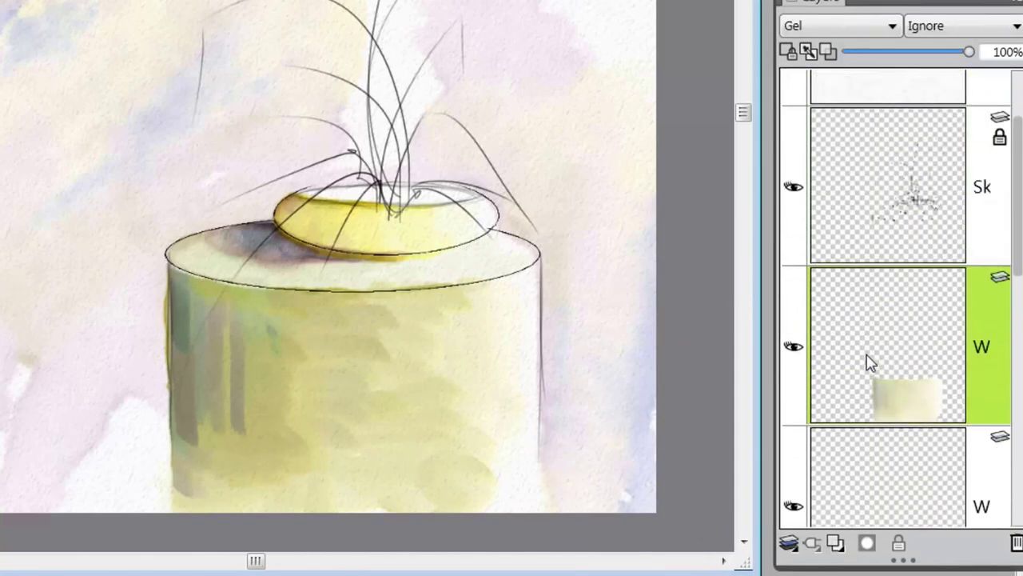
{"action": "scroll", "coordinate": [870, 364], "scroll_direction": "down", "scroll_amount": 2}
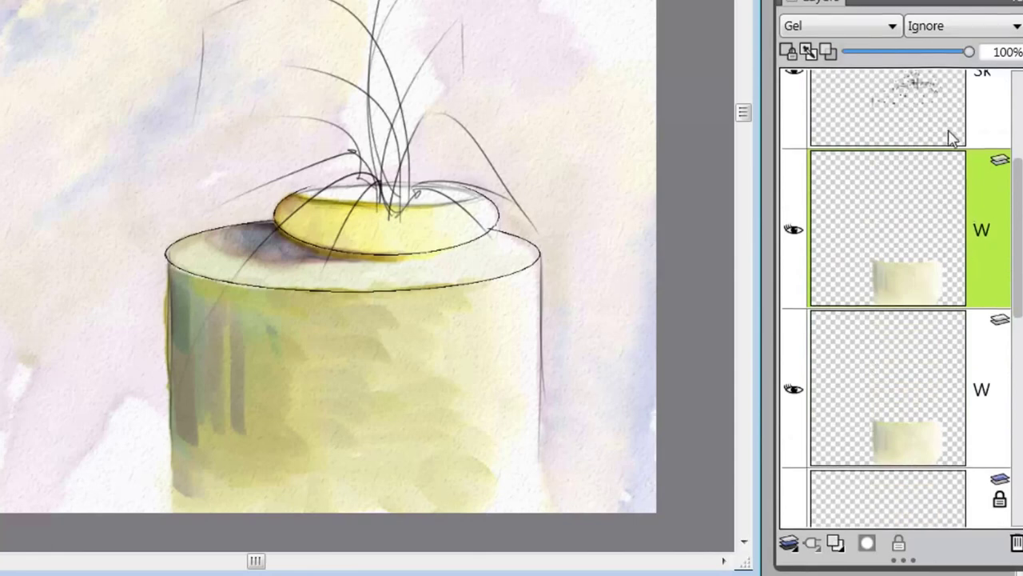
Step: Try the duplicated cylinder layer at 56%, 43% and 100% opacity, and delete the duplicate
{"action": "left_click", "coordinate": [930, 53]}
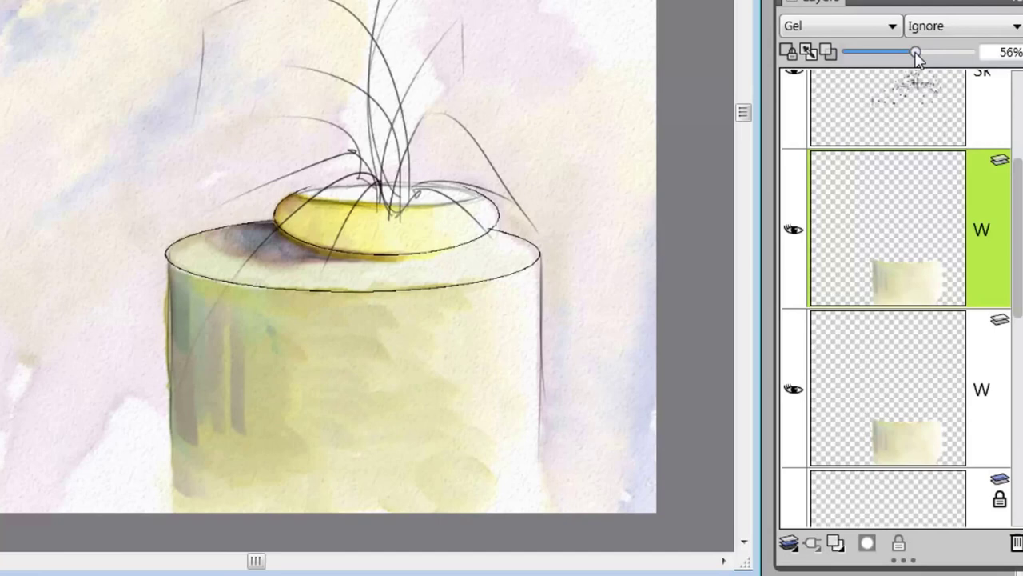
{"action": "left_click", "coordinate": [902, 52]}
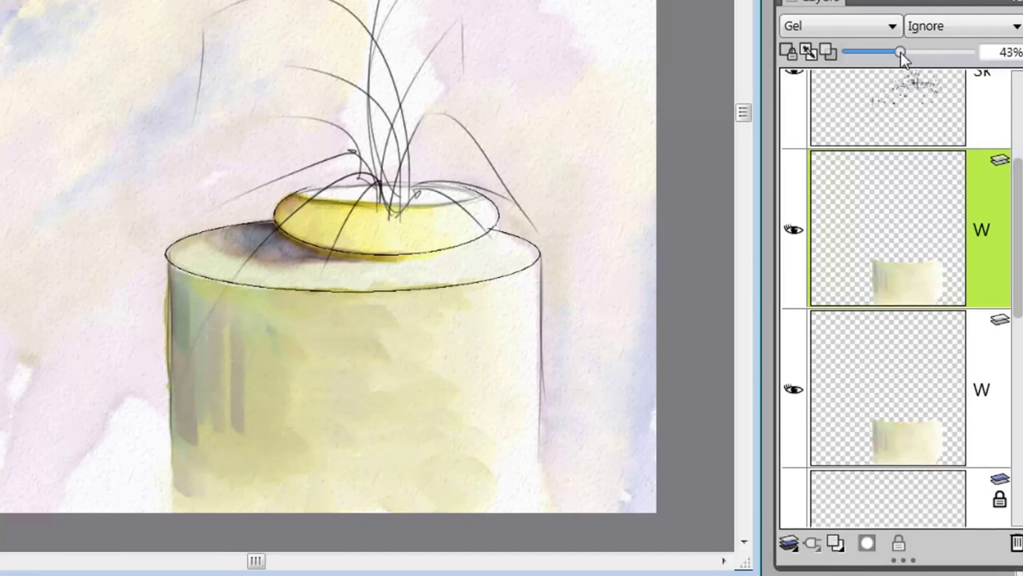
{"action": "left_click_drag", "start_coordinate": [901, 52], "coordinate": [969, 52]}
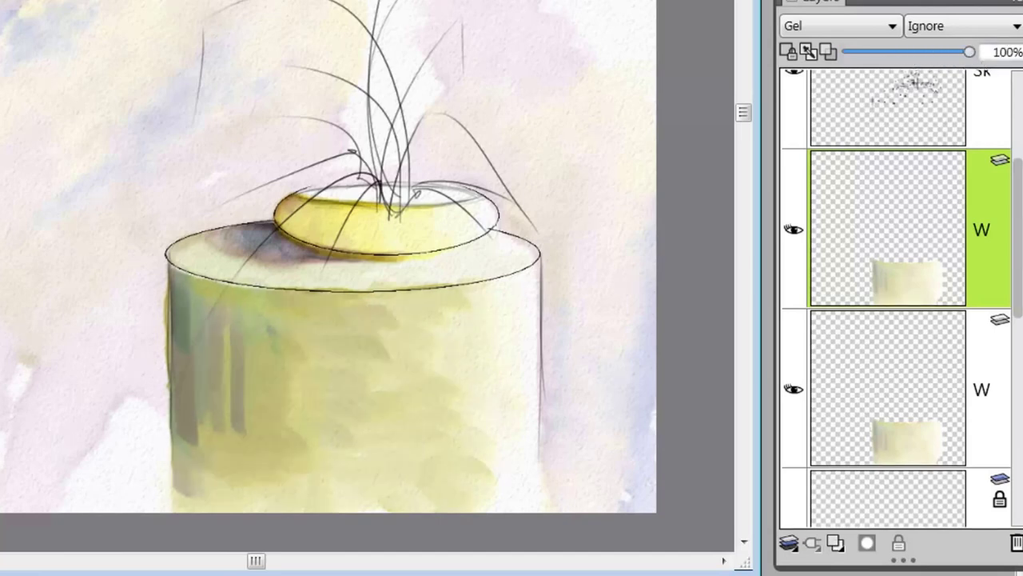
{"action": "left_click", "coordinate": [1016, 542]}
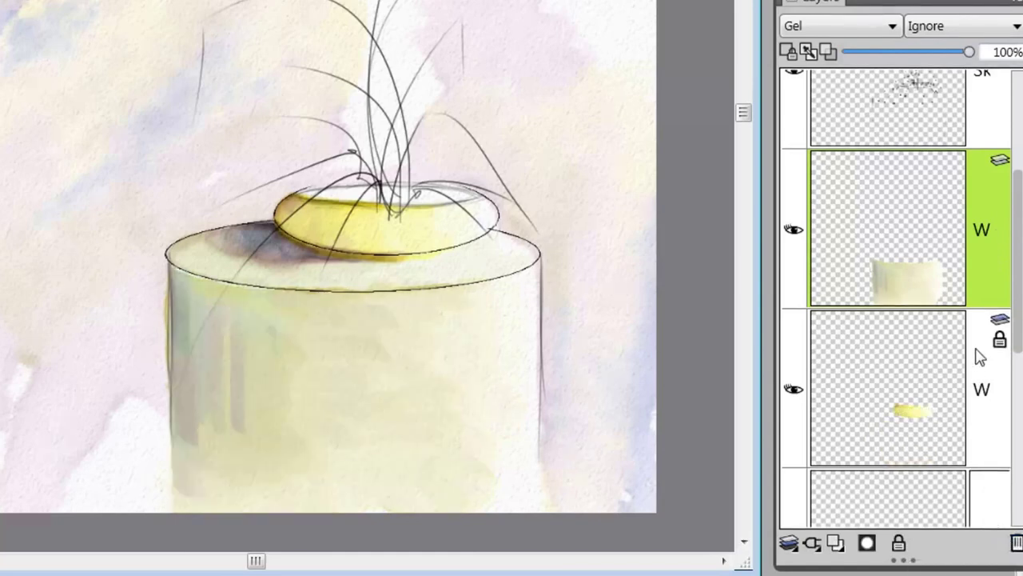